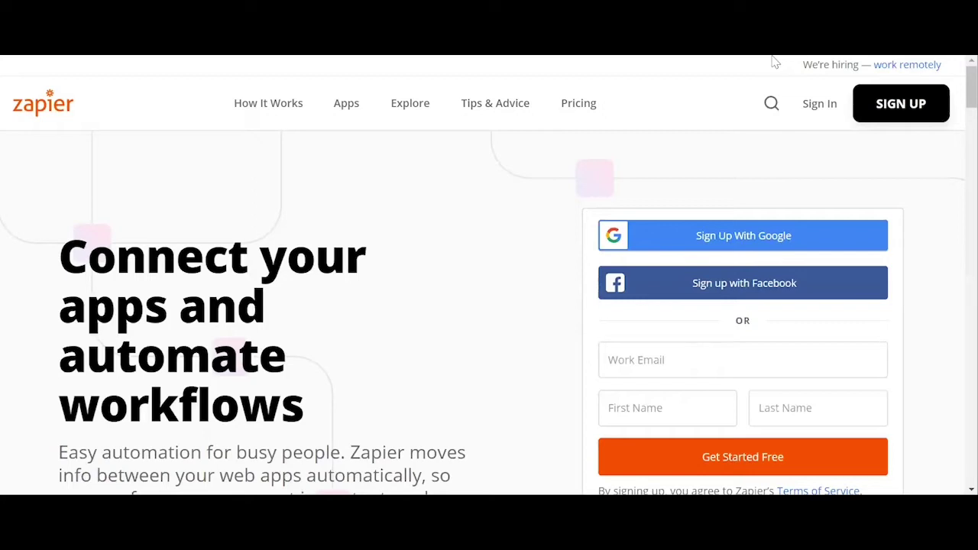
- Submit the free sign-up form to reach the dashboard with a Professional trial
left_click(738, 464)
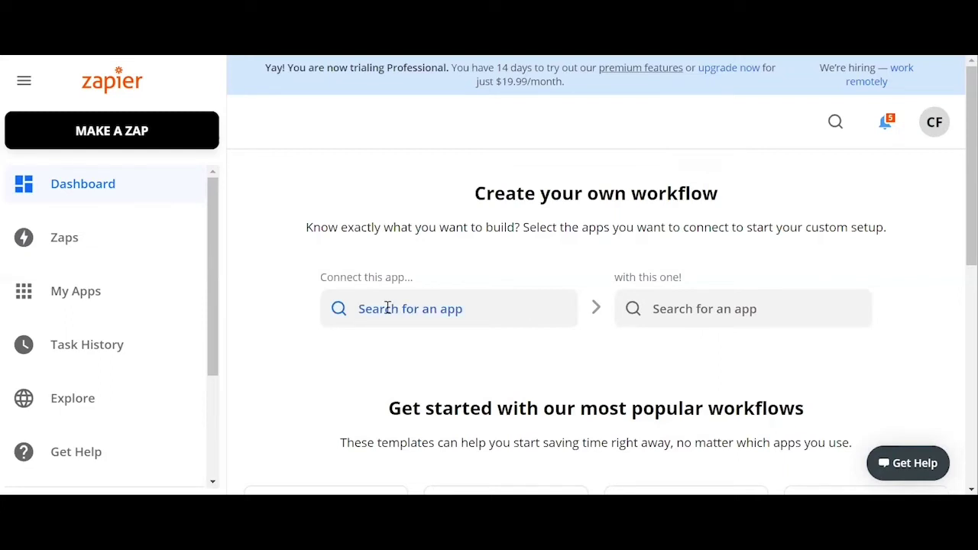
- Start a new zap and browse the trigger app list in the Zap editor
left_click(162, 142)
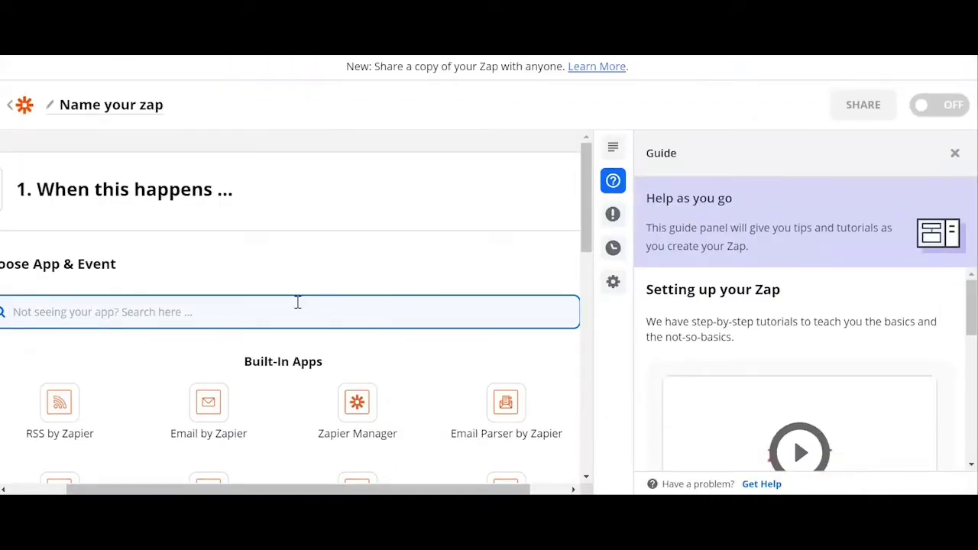
scroll(394, 374, "down", 2)
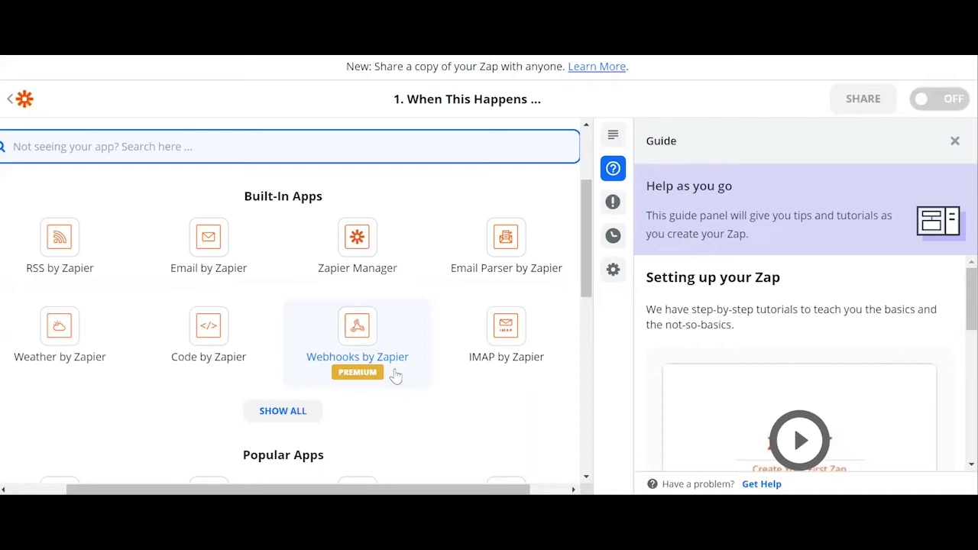
scroll(395, 375, "down", 4)
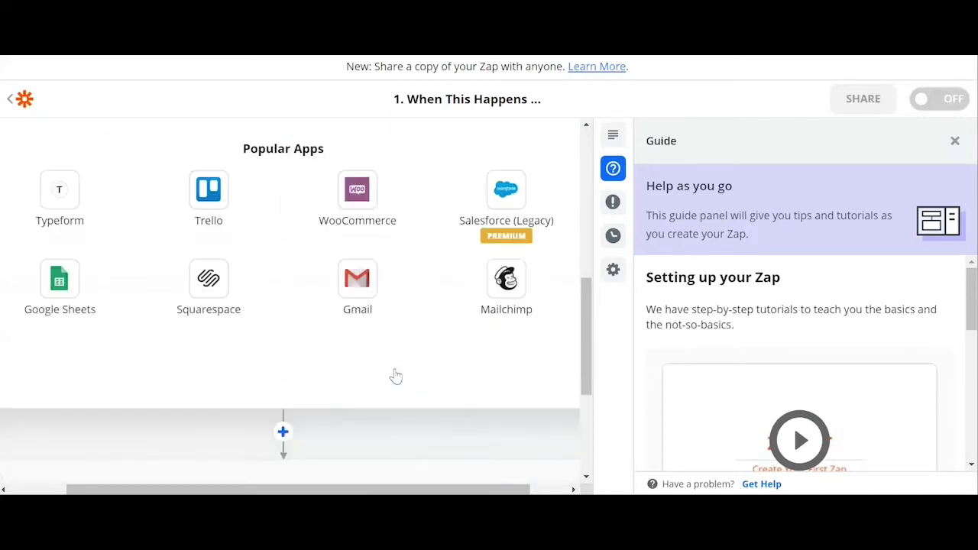
scroll(395, 375, "down", 3)
scroll(396, 375, "up", 7)
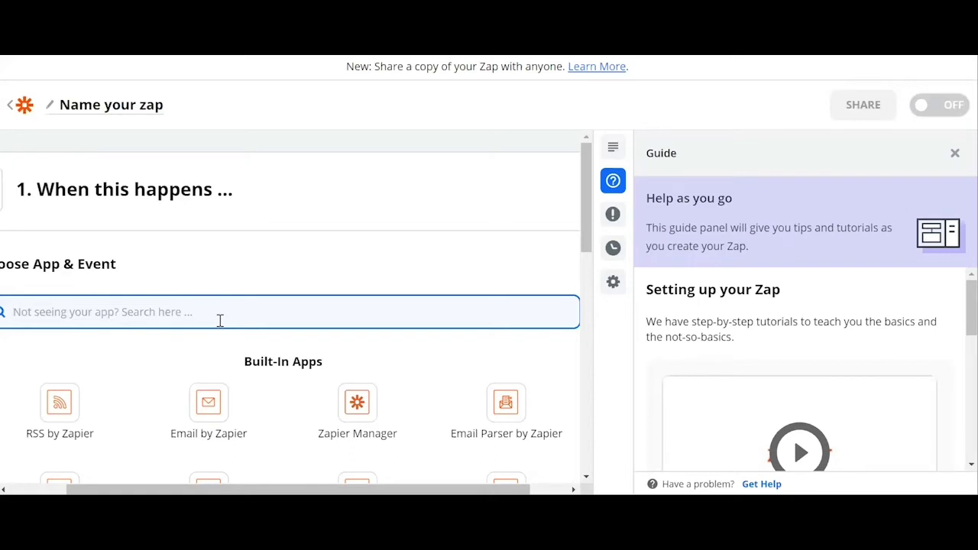
- Search 'Pint' and set the trigger to Pinterest's New Board event
type("Pint")
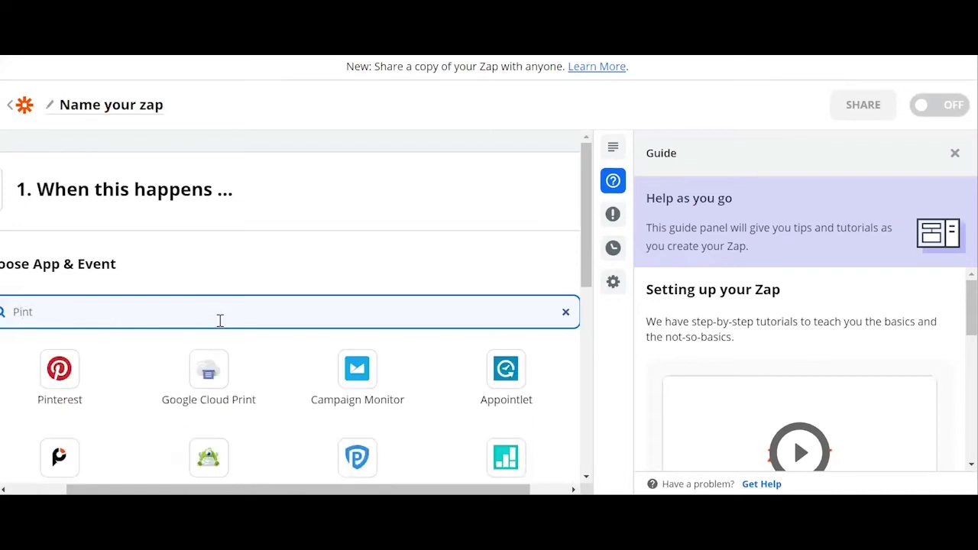
left_click(58, 374)
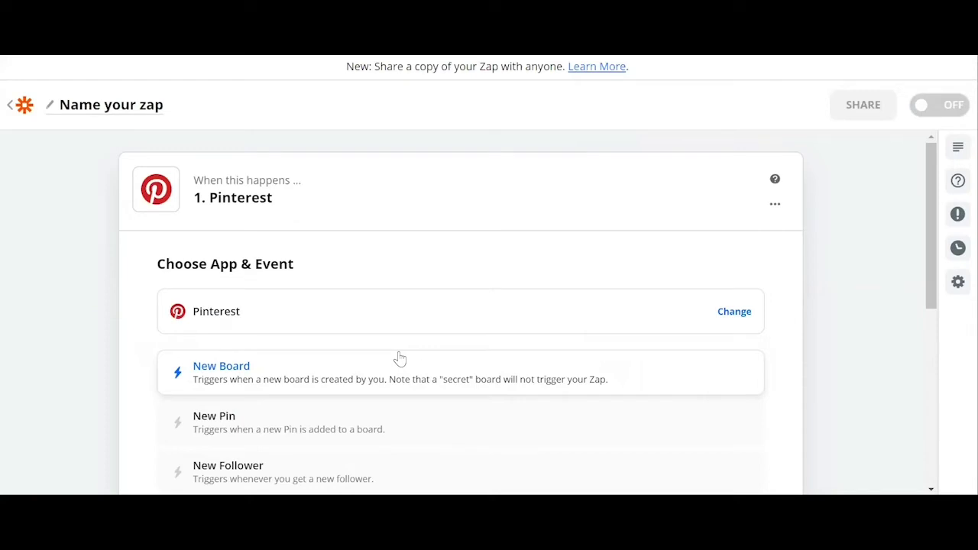
left_click(396, 375)
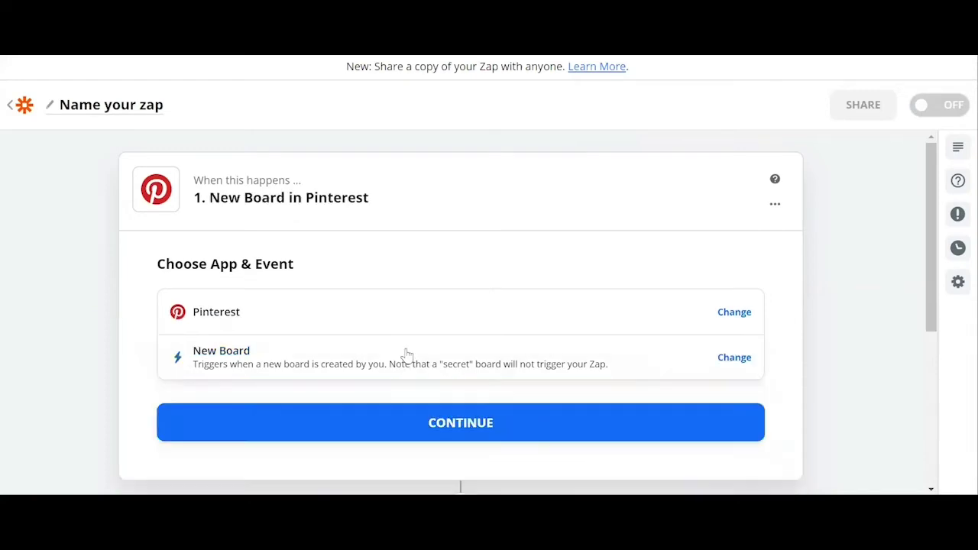
left_click(443, 431)
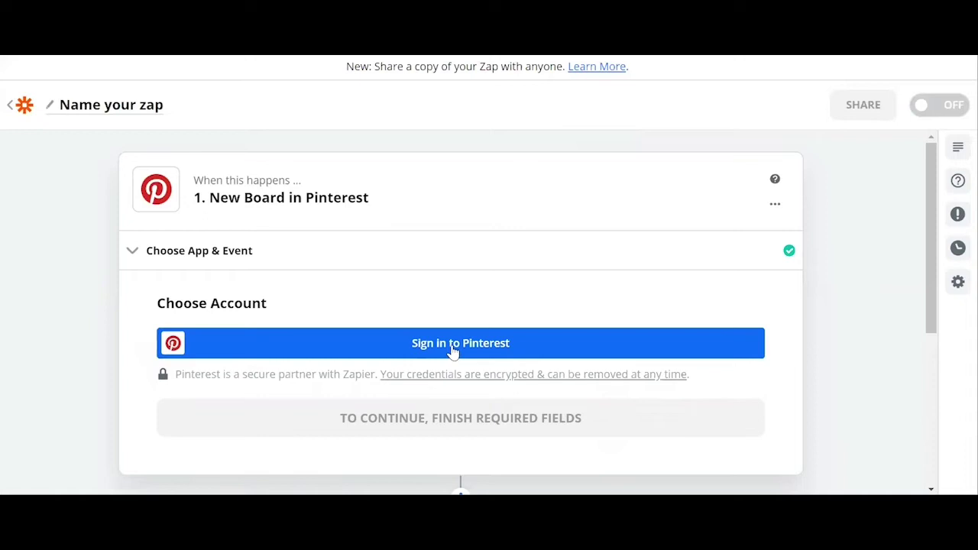
- Connect the Pinterest account and test the trigger, fetching the 'My Canva Works' board
left_click(453, 343)
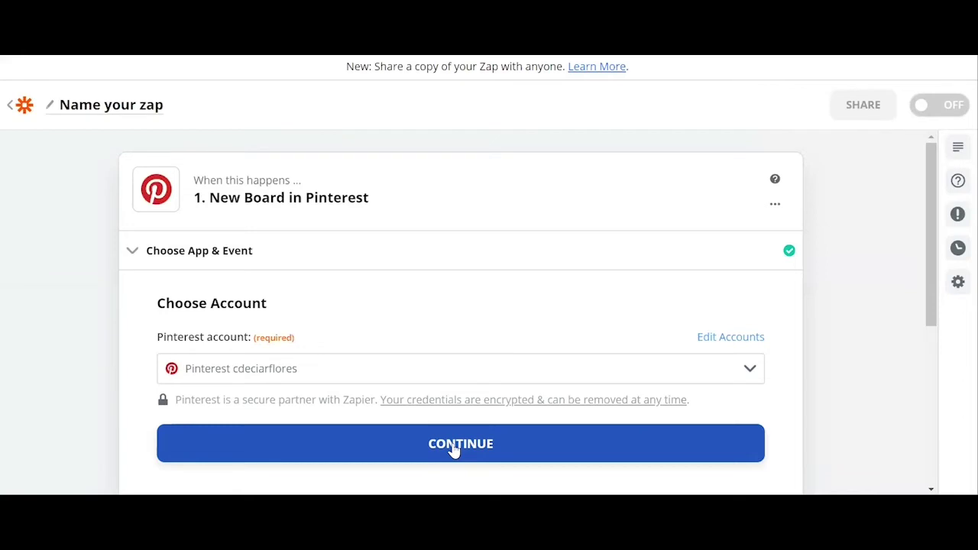
left_click(453, 447)
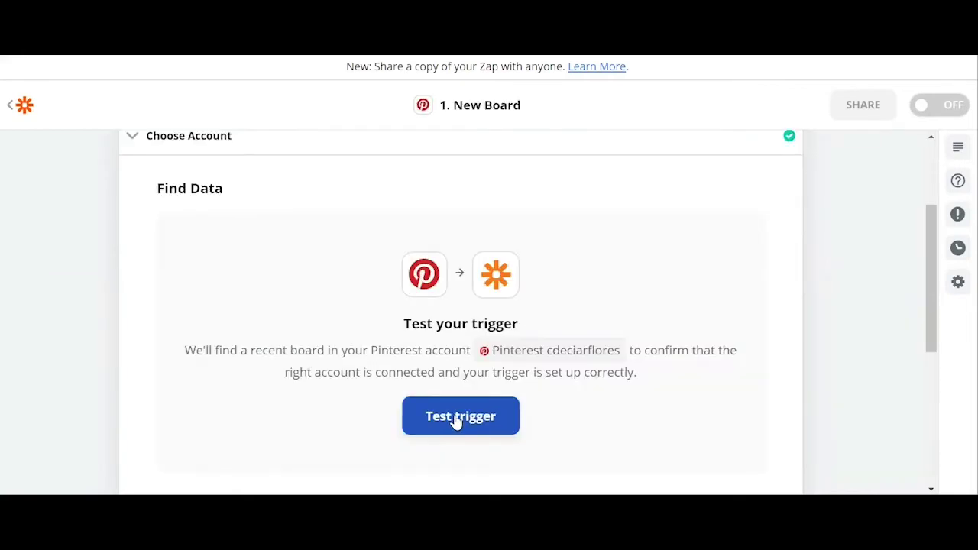
left_click(456, 420)
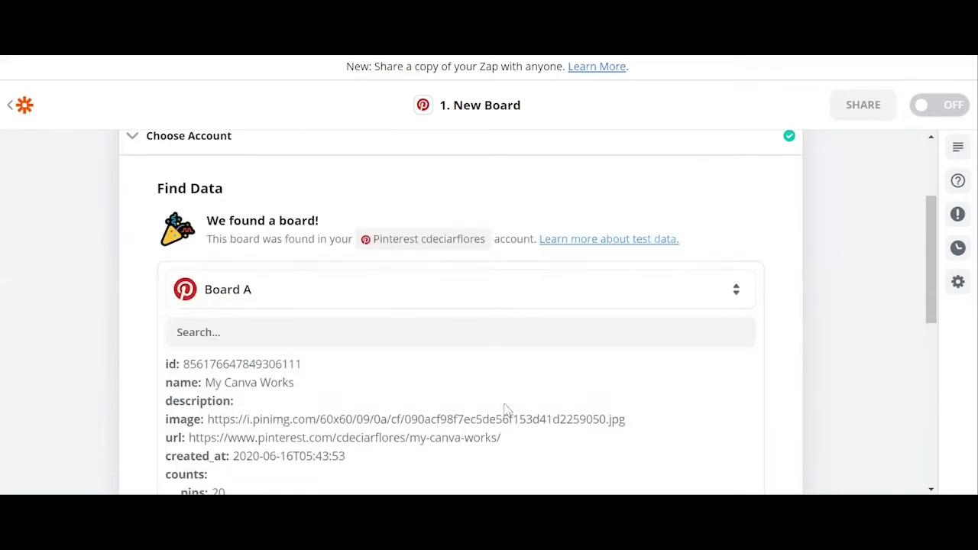
scroll(504, 408, "down", 3)
scroll(504, 411, "up", 1)
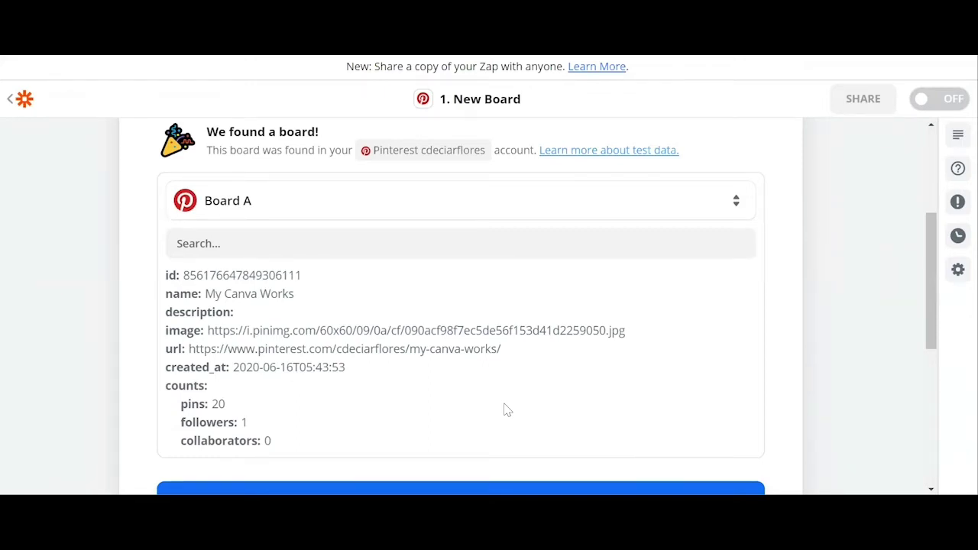
scroll(505, 411, "down", 2)
- Set the action step to Google Drive with the Create Folder event
left_click(494, 425)
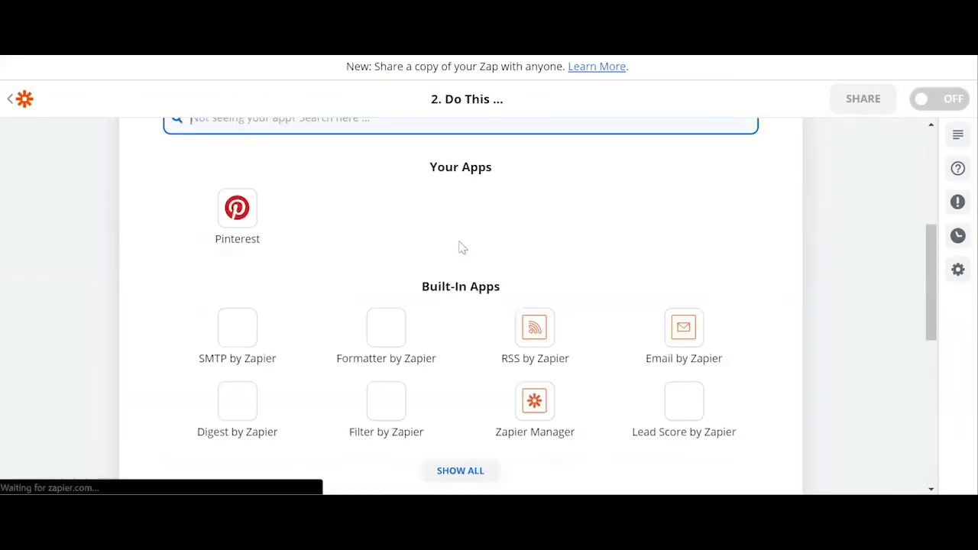
left_click(463, 261)
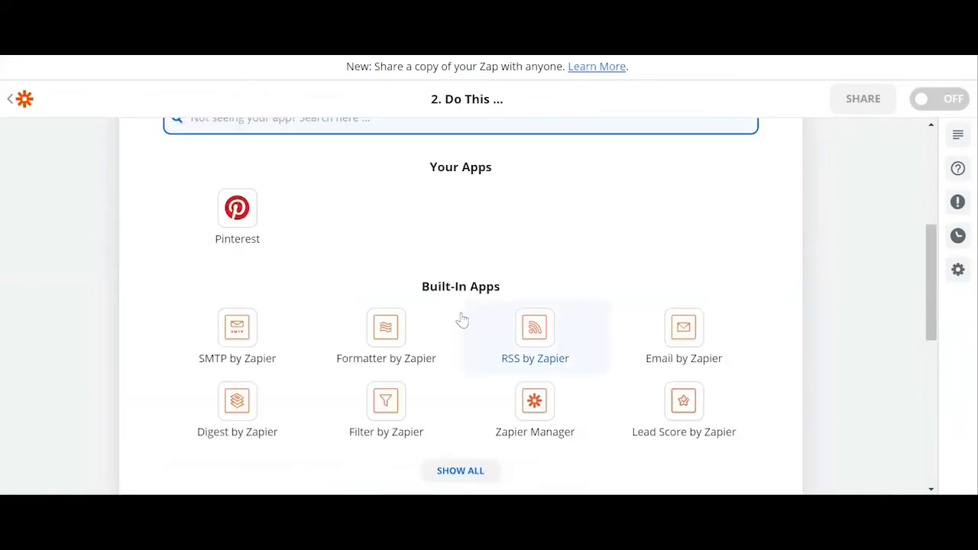
scroll(462, 320, "up", 1)
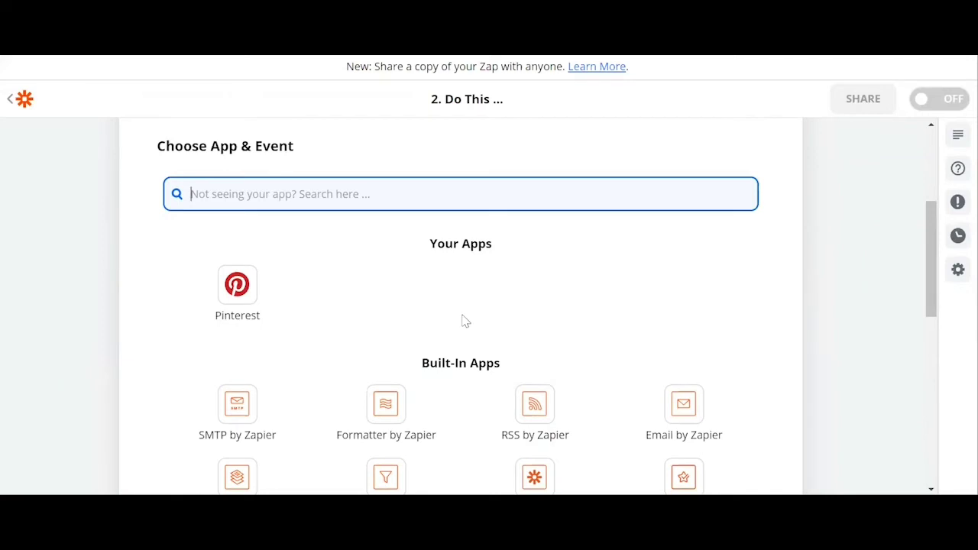
type("goo")
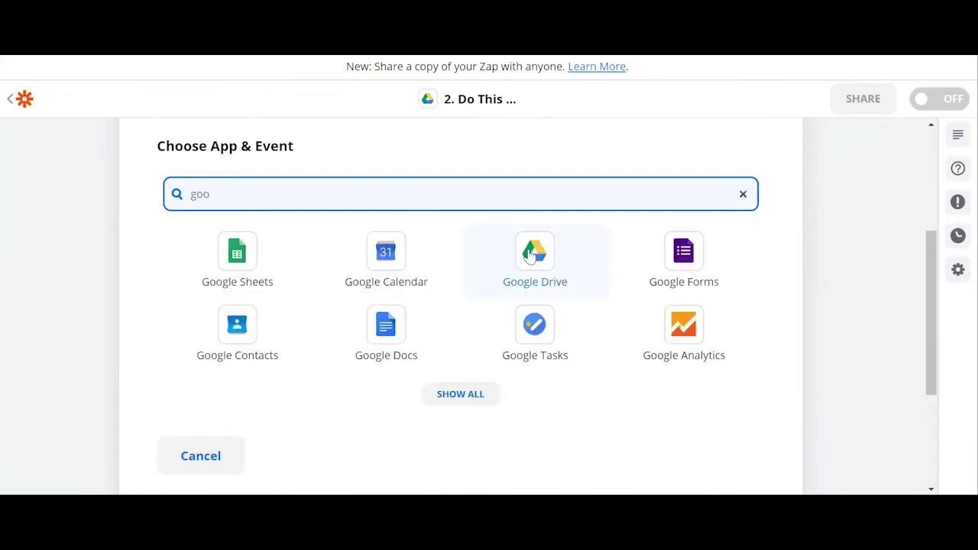
left_click(530, 255)
left_click(417, 266)
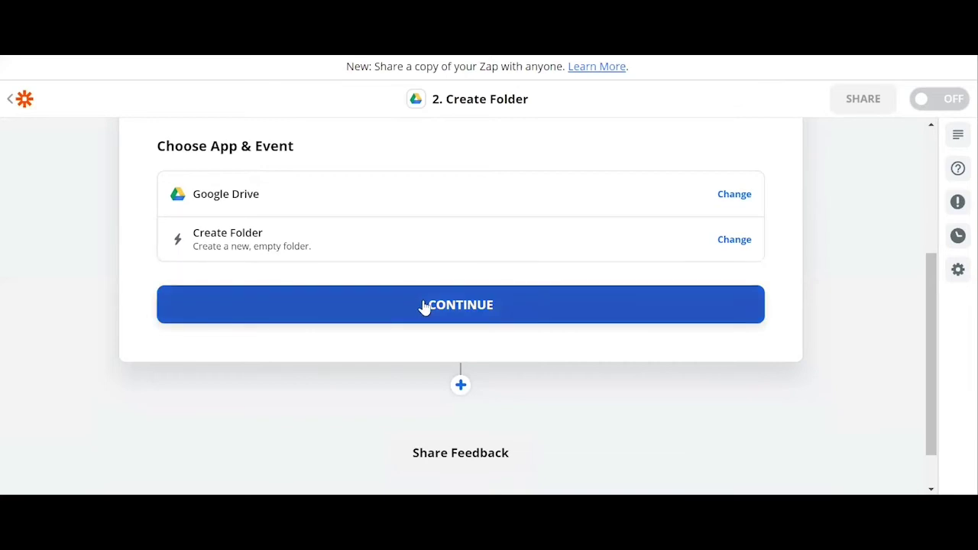
- Connect the Google Drive account and select My Google Drive as the drive
left_click(424, 307)
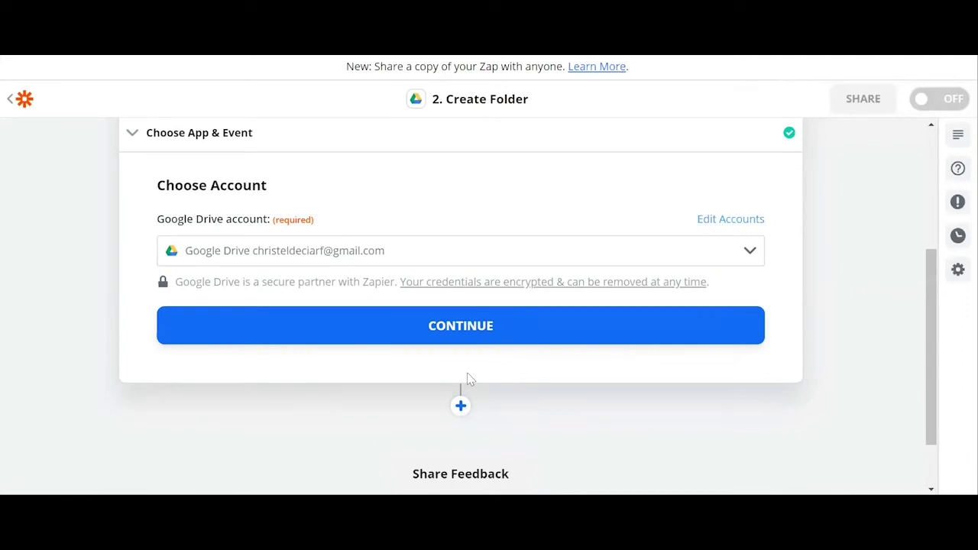
left_click(447, 328)
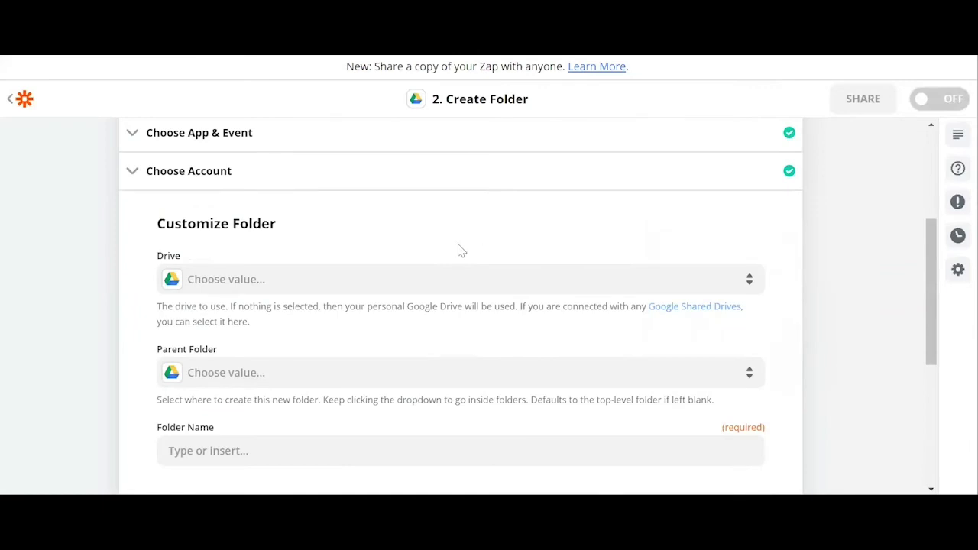
left_click(433, 291)
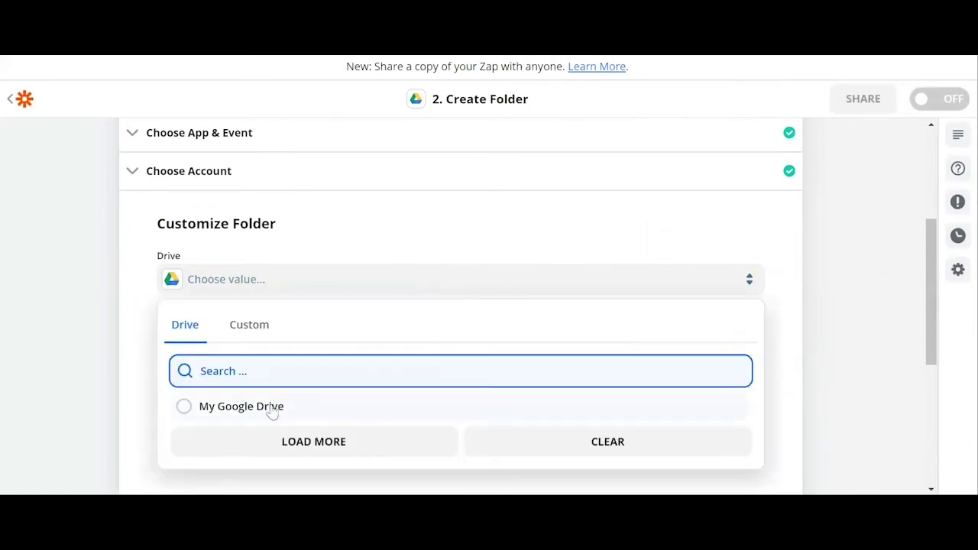
left_click(278, 407)
- Set Pinterest Folder as the parent folder for new folders
scroll(356, 299, "down", 1)
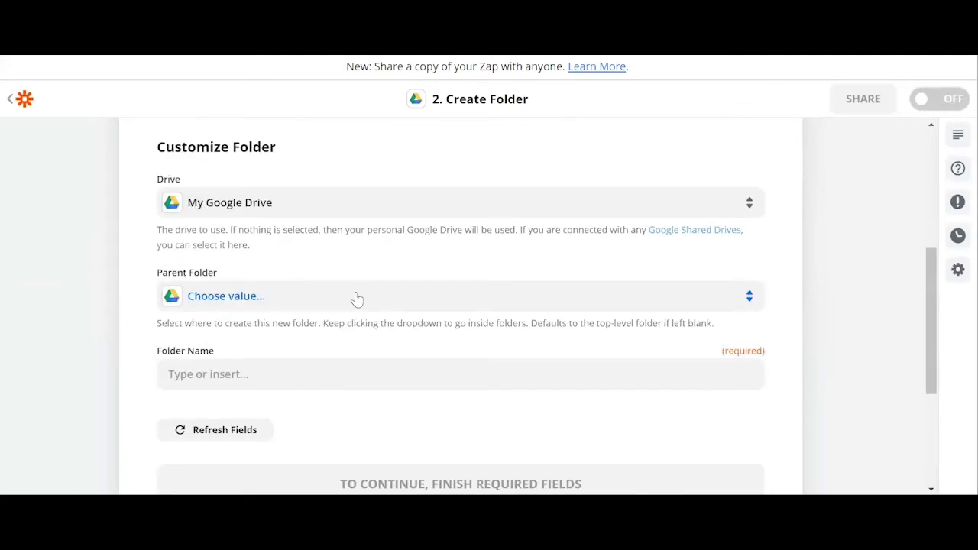
left_click(356, 299)
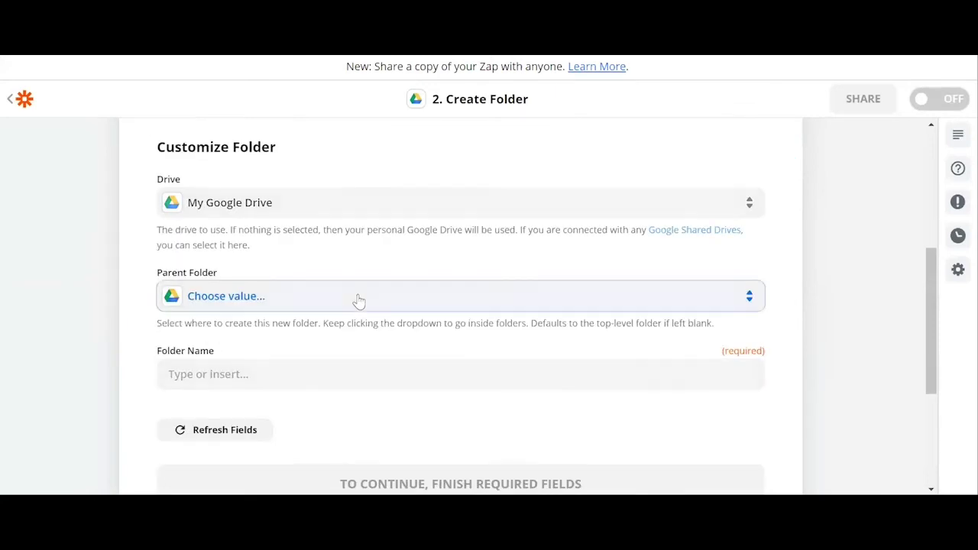
scroll(327, 341, "down", 1)
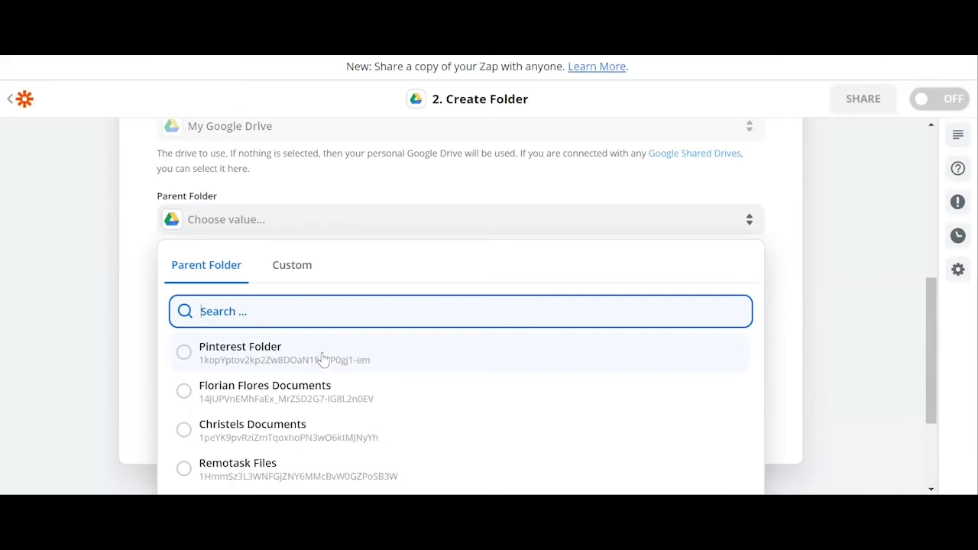
left_click(324, 357)
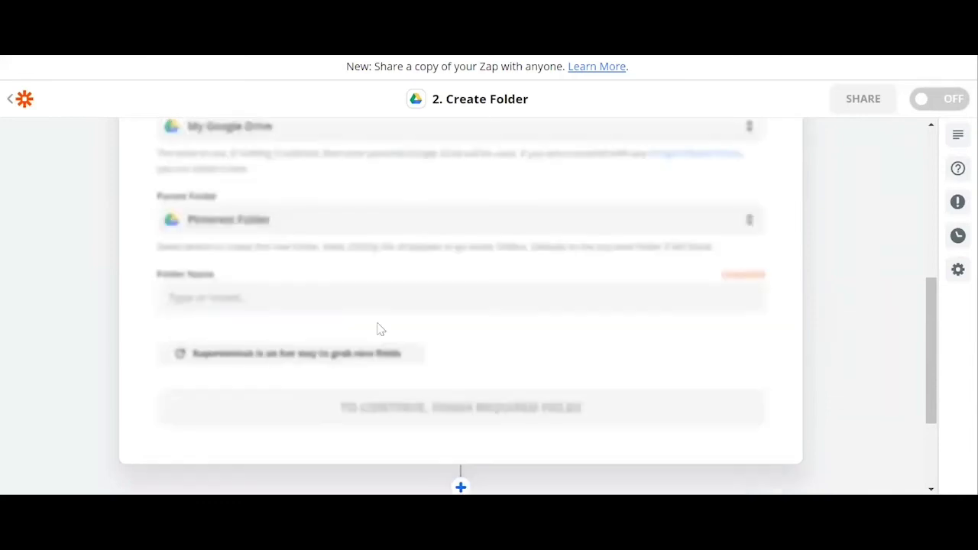
- Map Folder Name to '1. Name' from the Pinterest New Board trigger
left_click(321, 301)
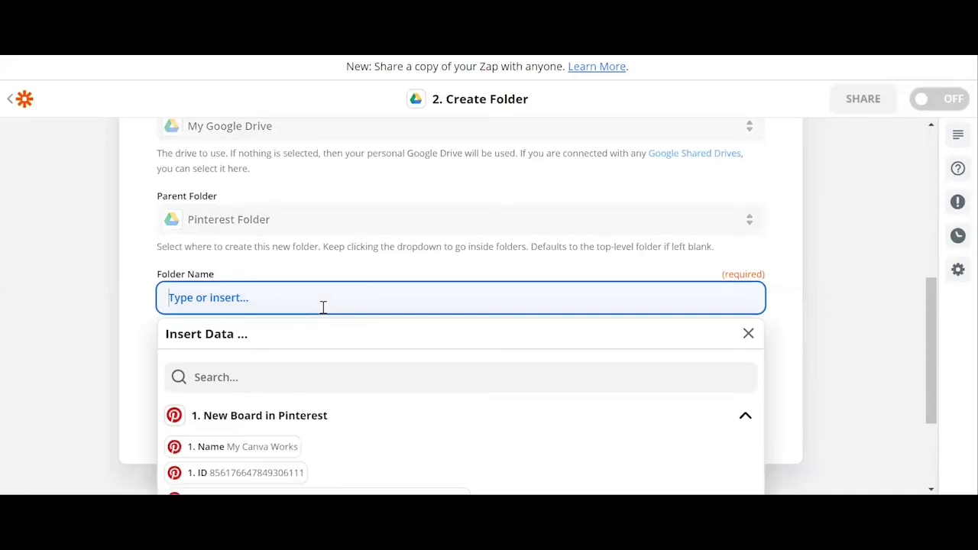
left_click(316, 421)
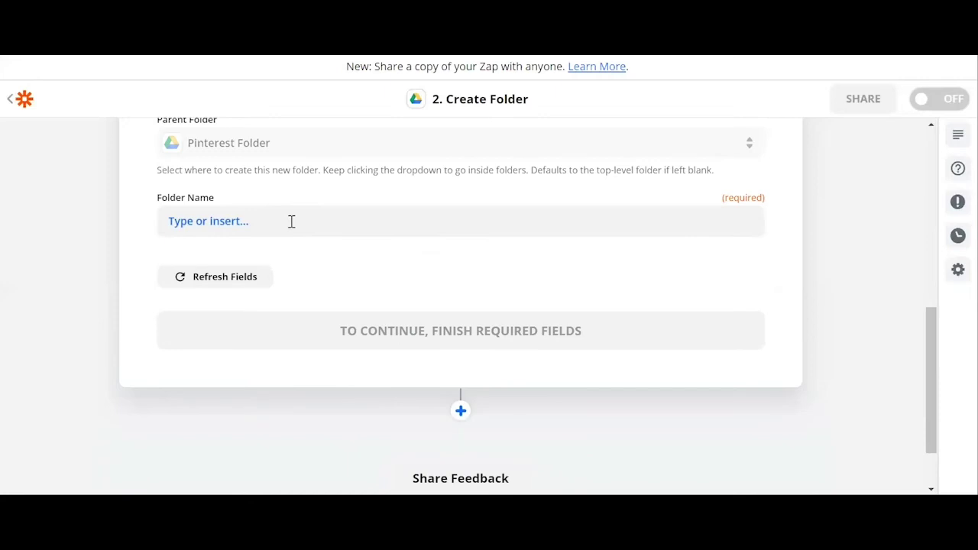
left_click(291, 221)
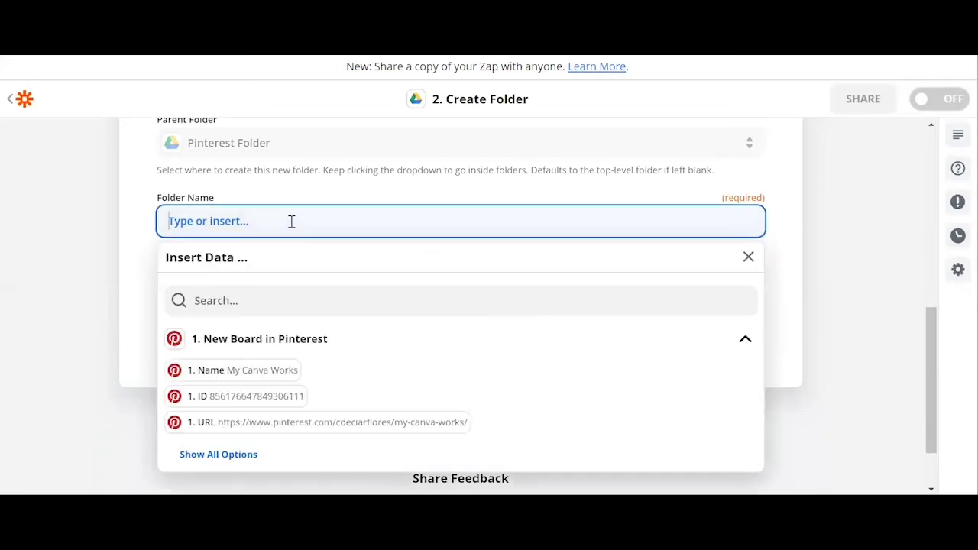
left_click(286, 378)
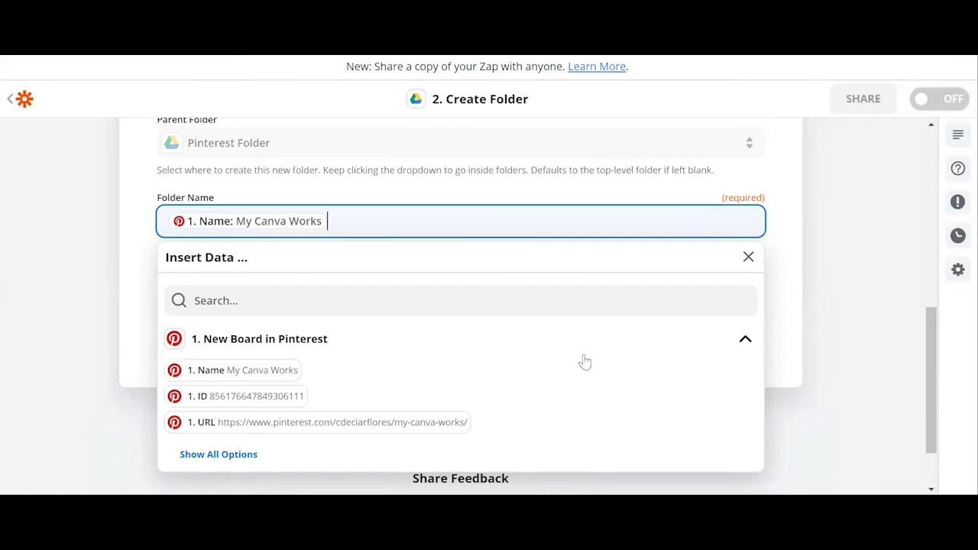
left_click(793, 366)
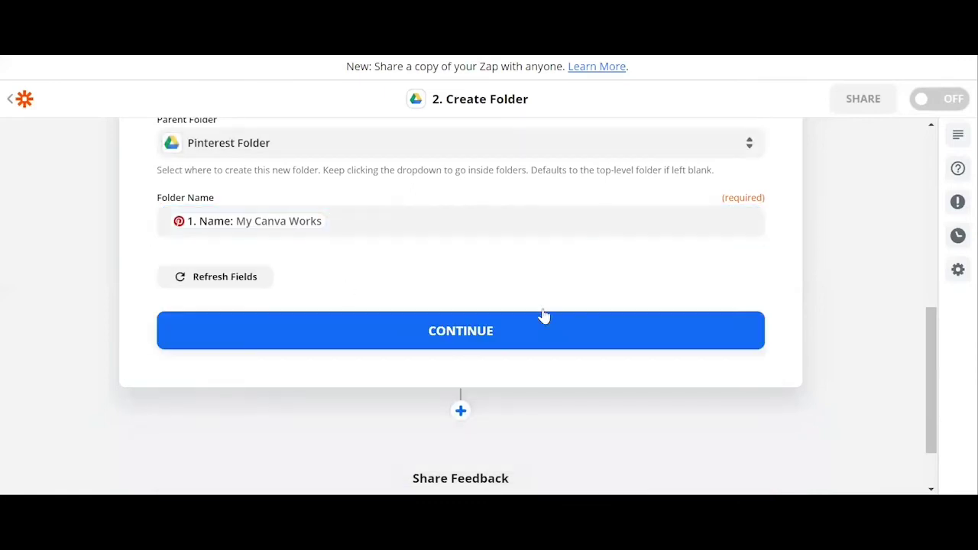
left_click(469, 340)
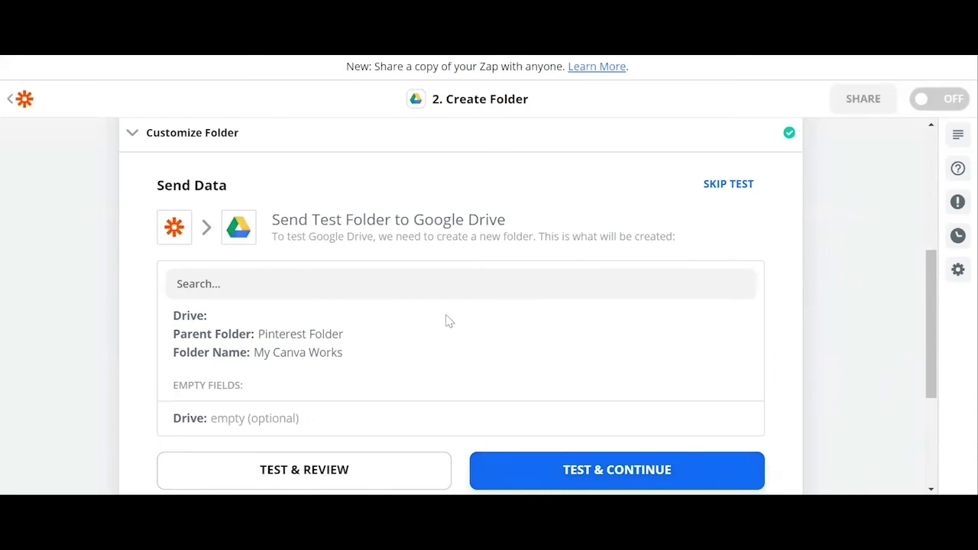
- Run the test and find the 'My Canva Works' folder inside Pinterest Folder in Drive
left_click(317, 466)
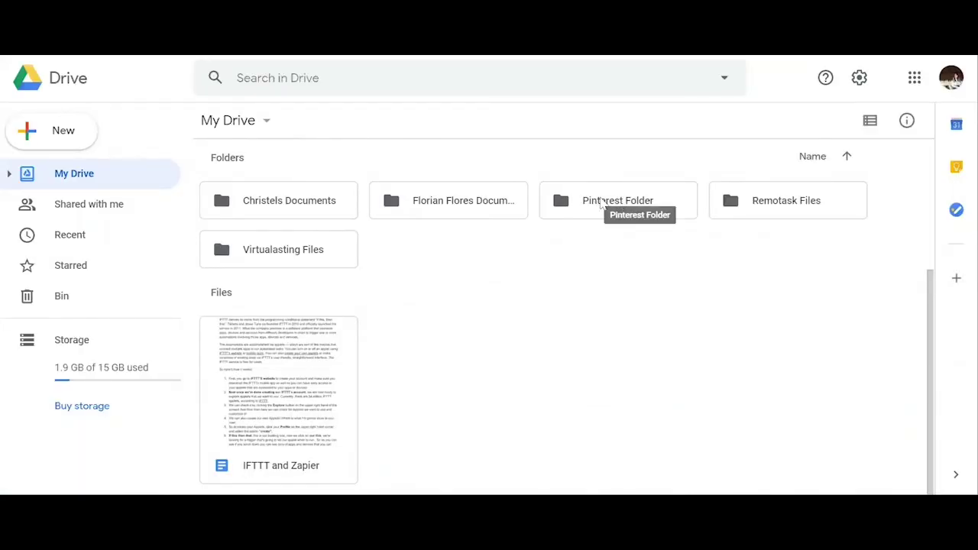
double_click(601, 202)
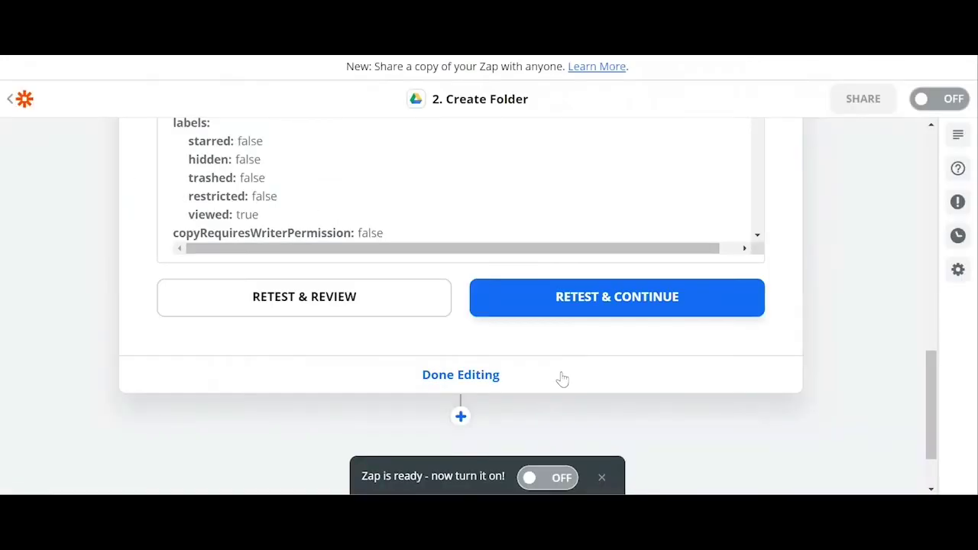
- Finish editing and turn the Pinterest-to-Google Drive zap on
left_click(460, 375)
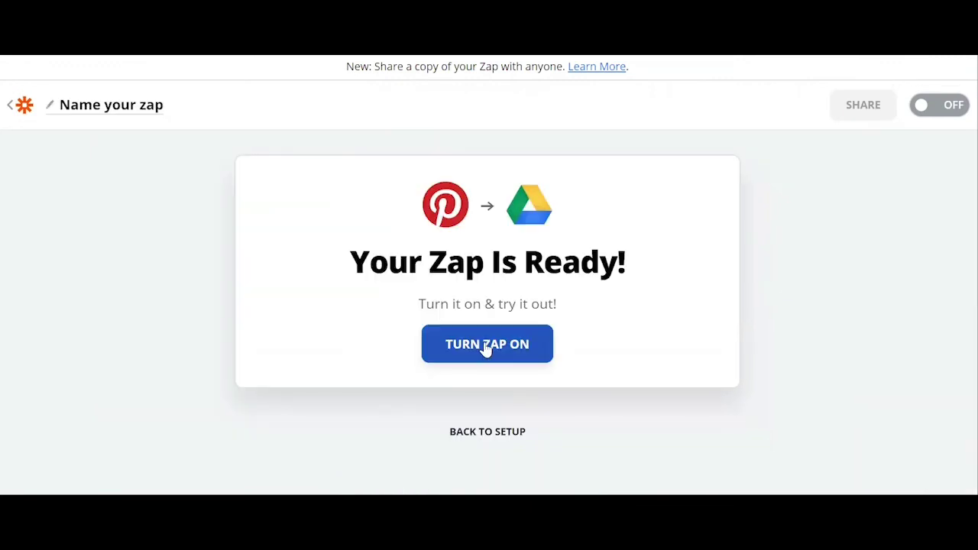
left_click(486, 346)
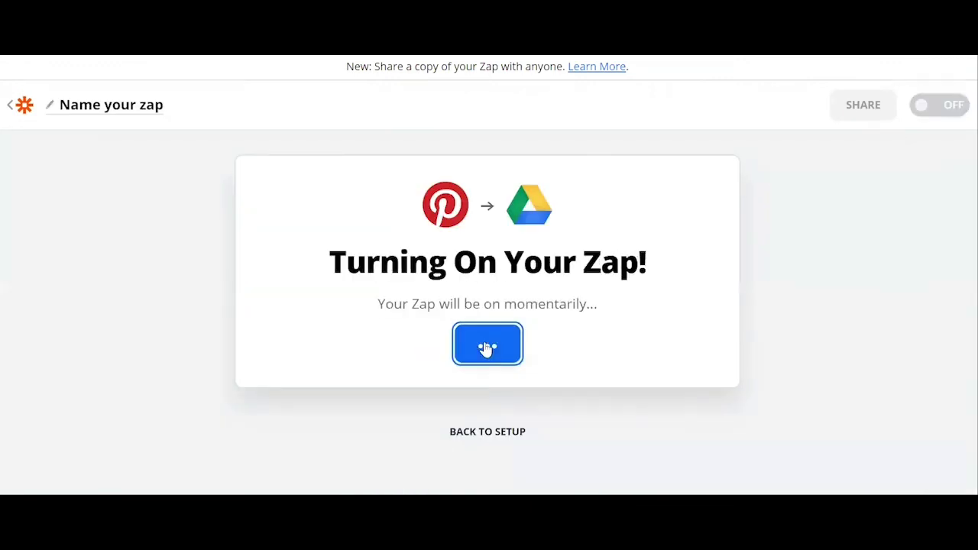